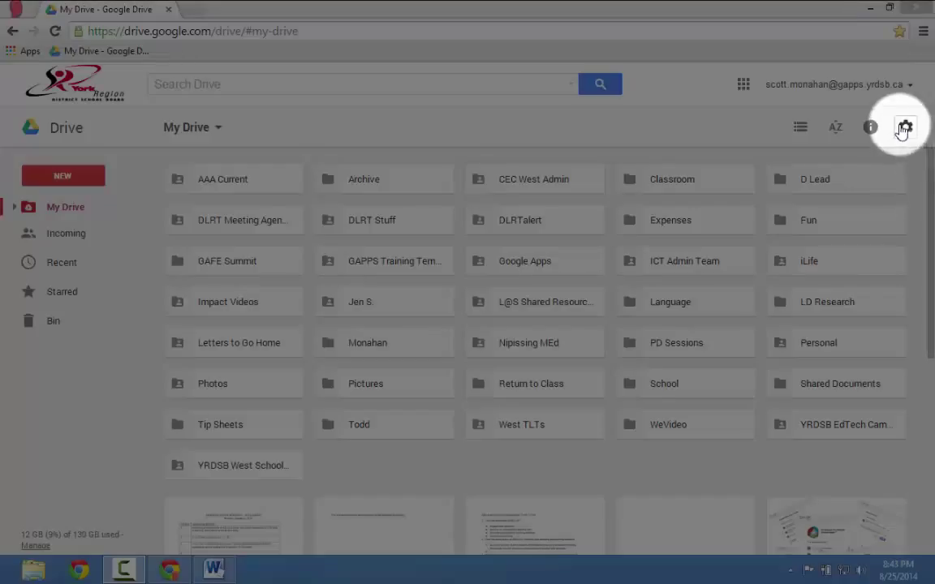
# Accept the terms and download the Windows installer googledrivesync.exe from Drive's download page.
pyautogui.click(904, 127)
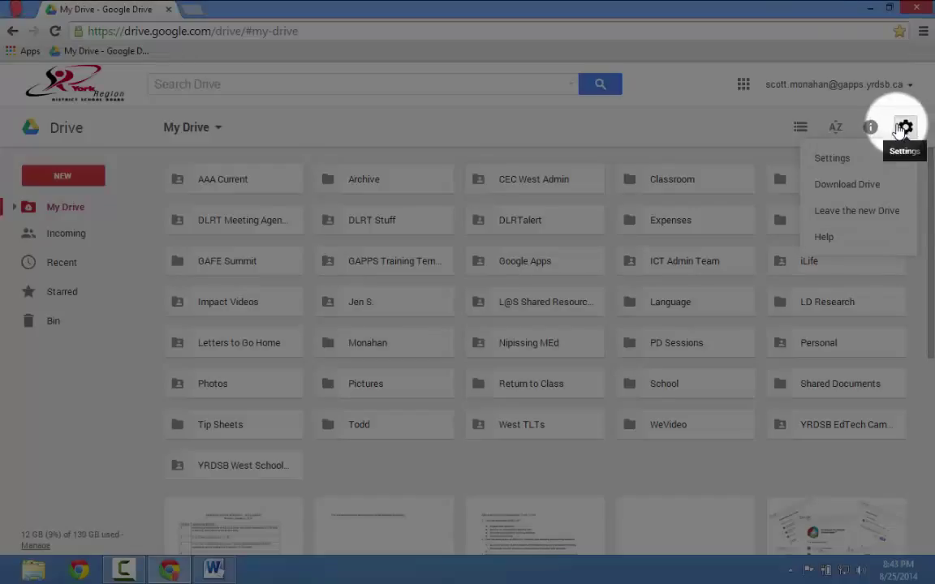
pyautogui.click(858, 191)
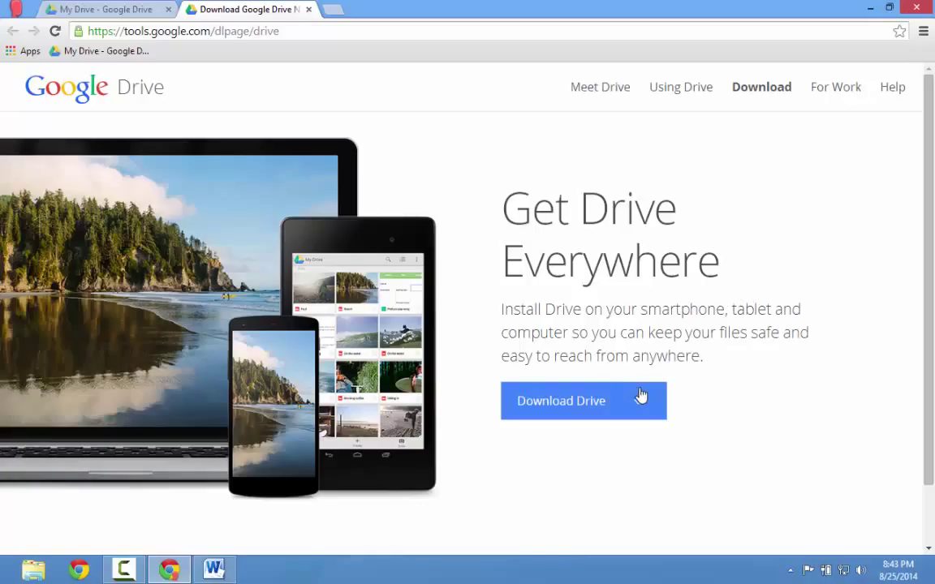
pyautogui.moveTo(636, 402)
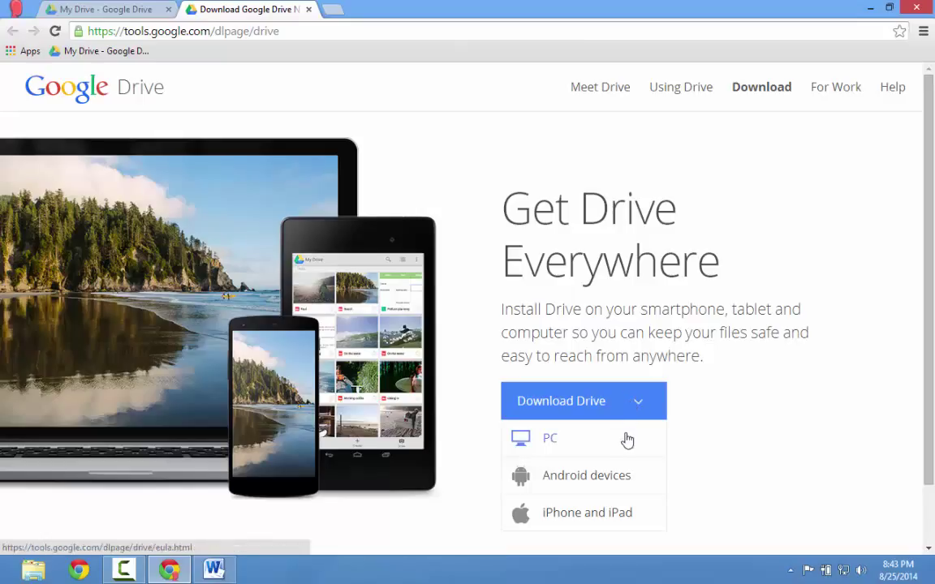
pyautogui.click(626, 441)
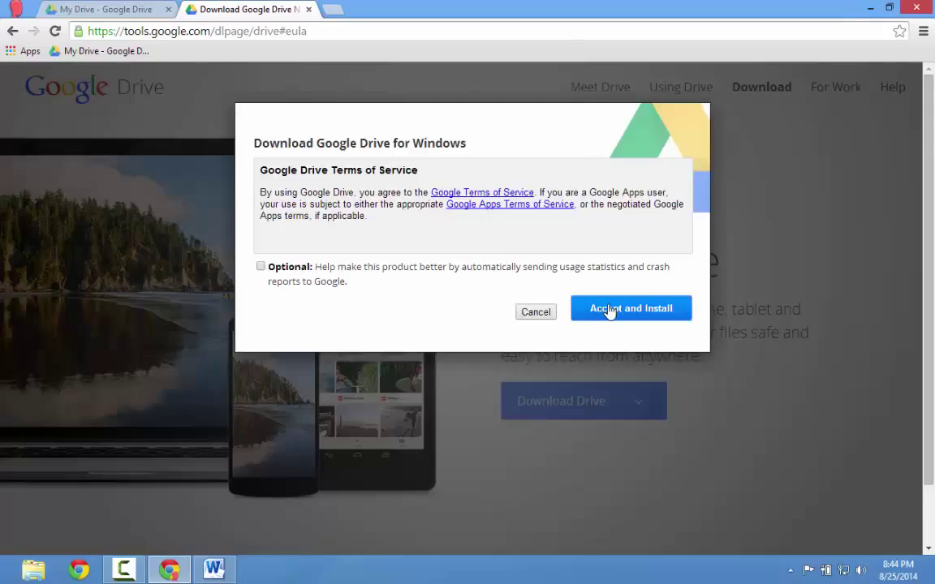
pyautogui.click(610, 311)
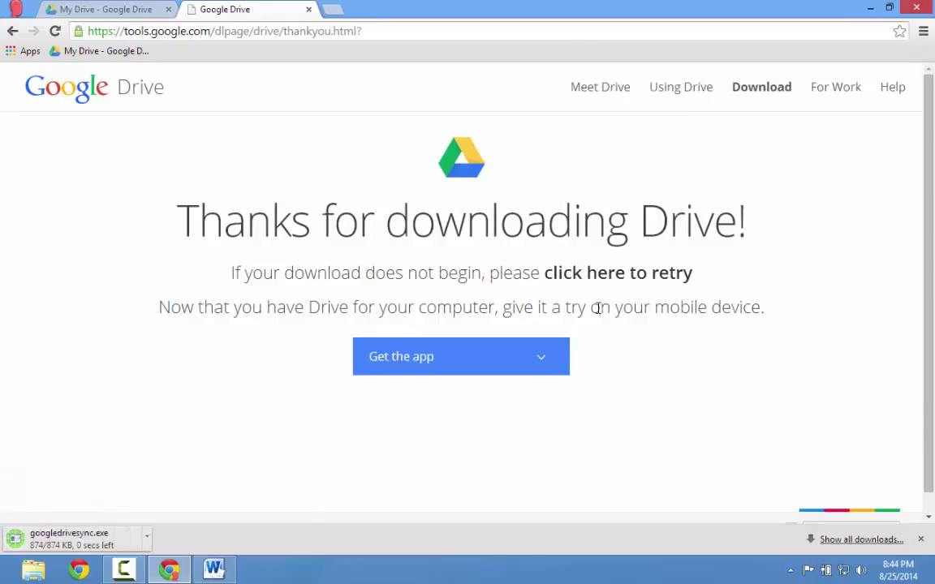
# Run googledrivesync.exe from the browser's download bar to reach the welcome window.
pyautogui.click(454, 361)
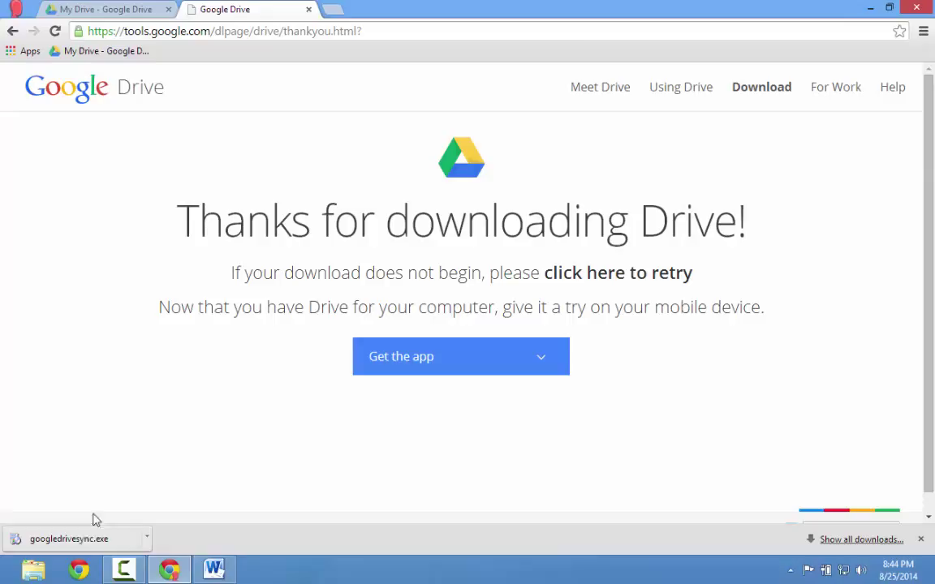
pyautogui.click(80, 542)
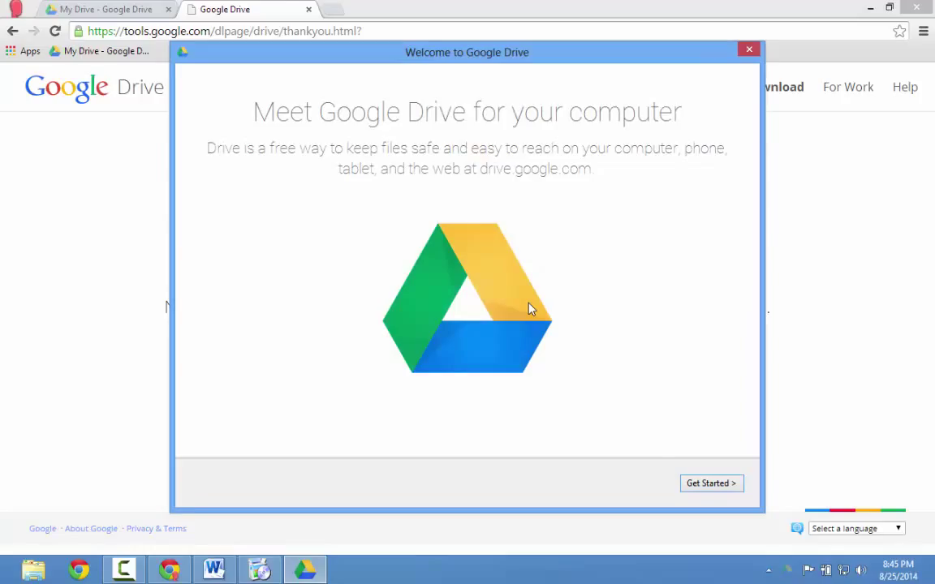
# Start the setup and sign in with the school account's e-mail address and password.
pyautogui.click(698, 488)
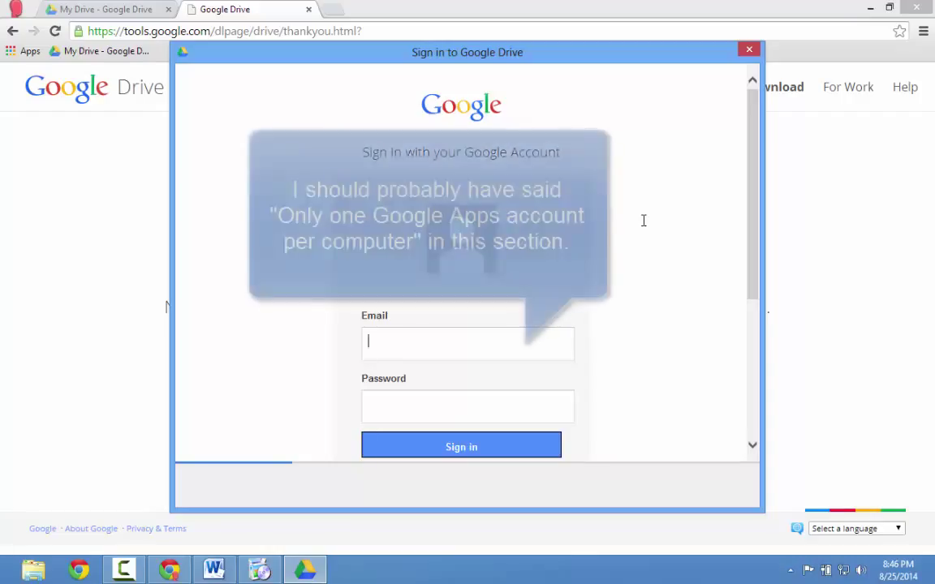
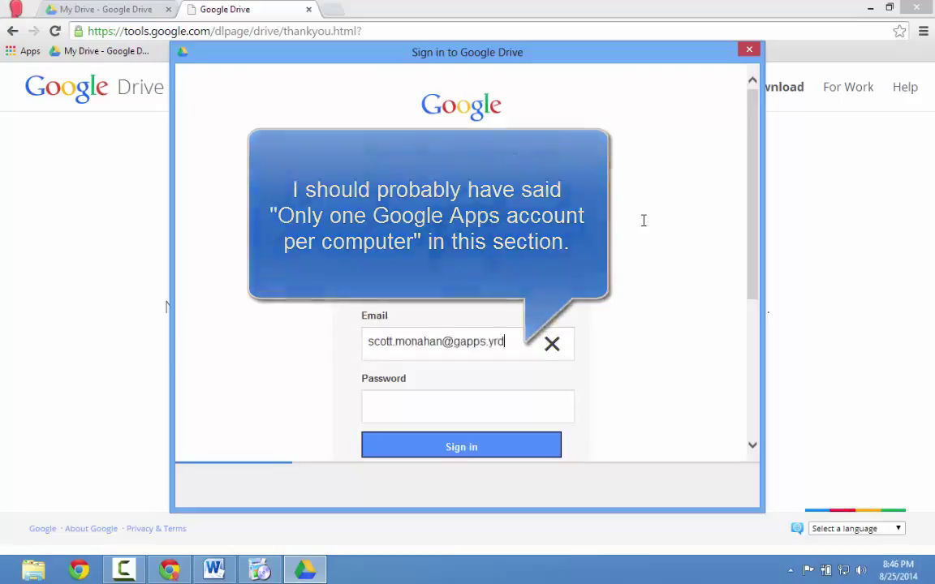
pyautogui.press('Tab')
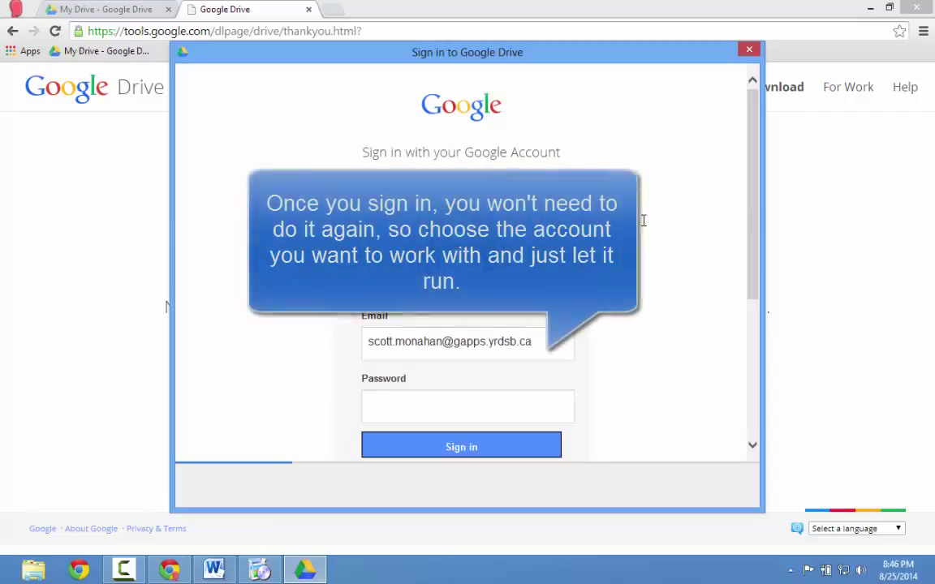
pyautogui.write('••••••••••••••')
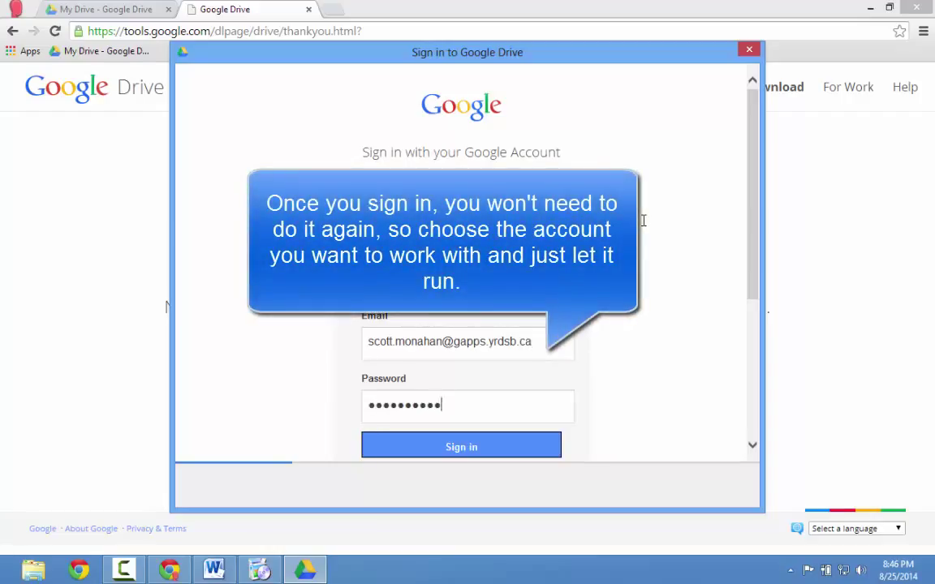
pyautogui.write('••••••')
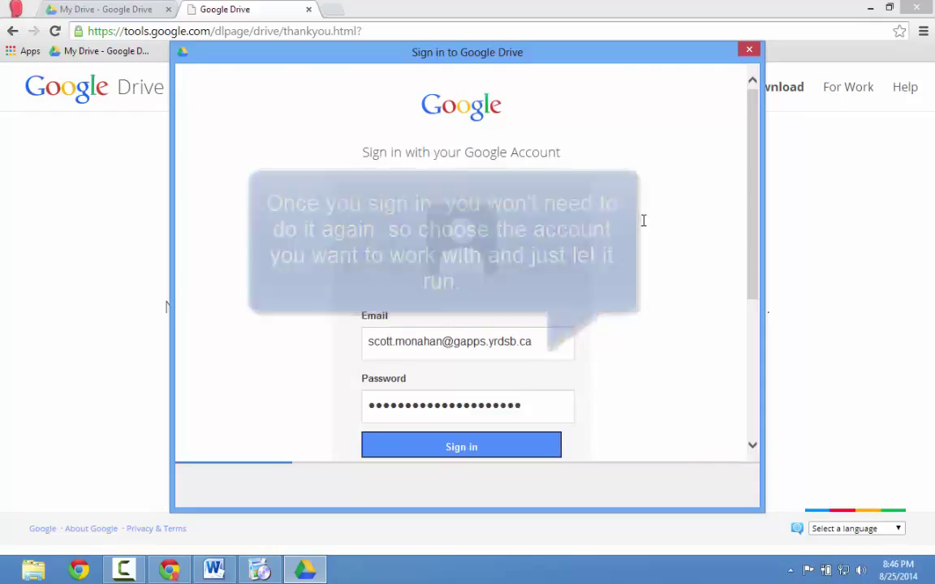
pyautogui.press('Return')
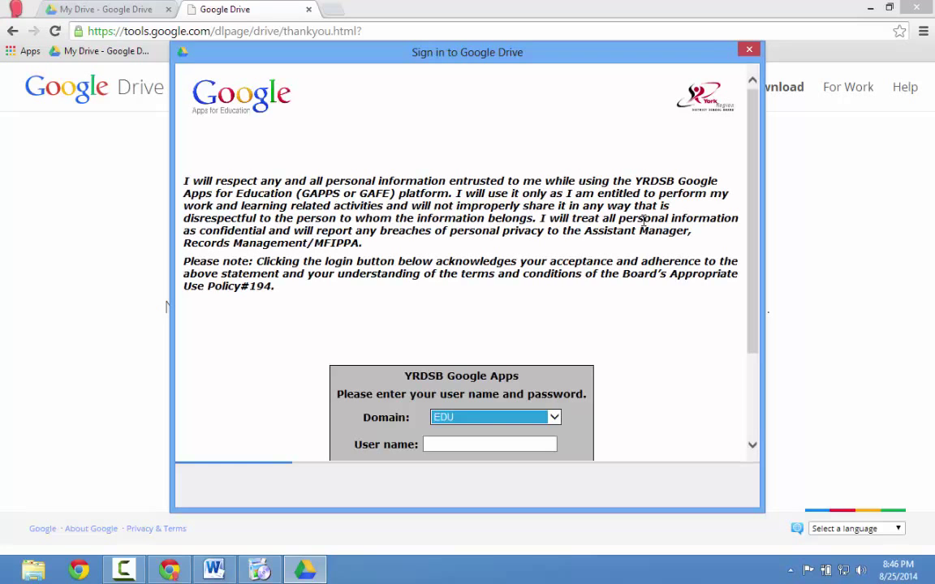
# Log in on the YRDSB domain with the school user name and password.
pyautogui.scroll(-3, 531, 300)
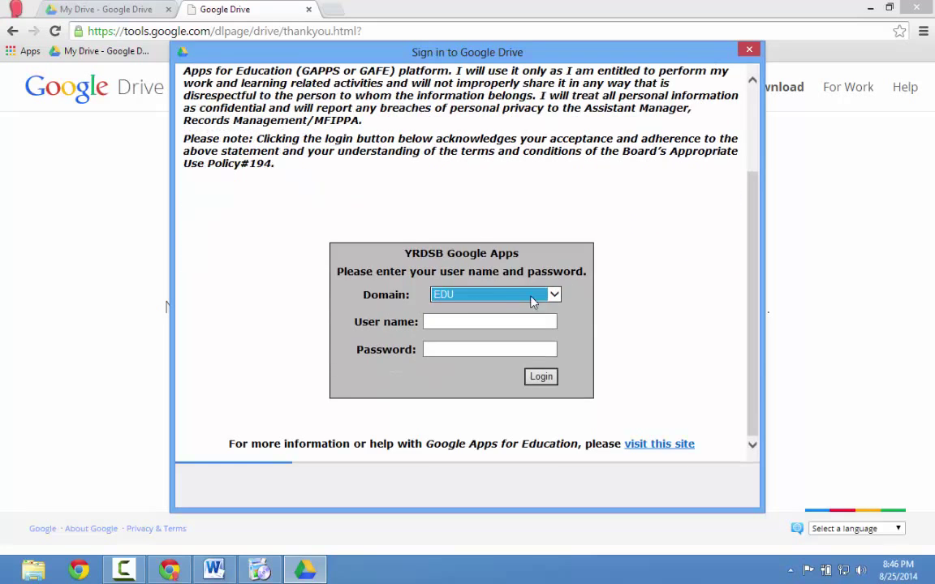
pyautogui.click(510, 298)
pyautogui.click(499, 310)
pyautogui.click(501, 324)
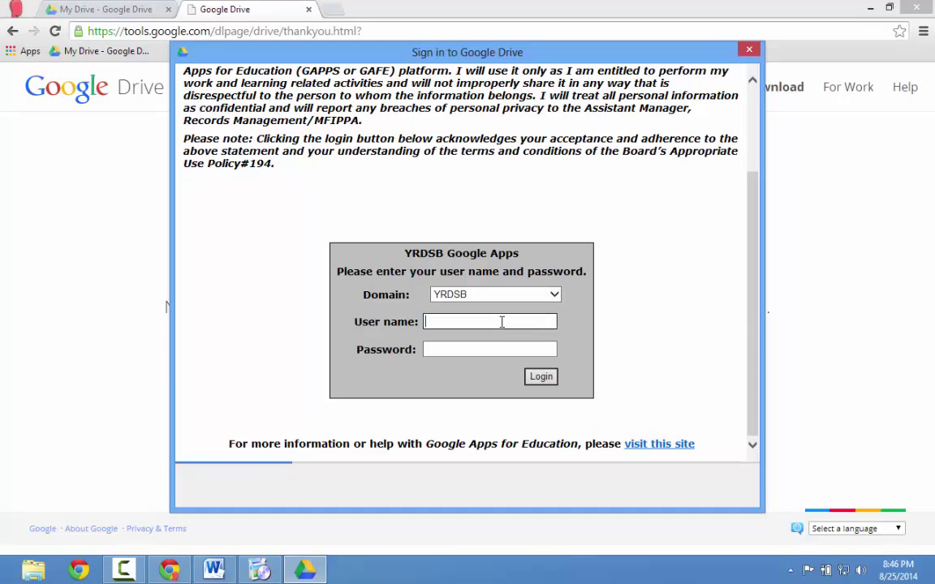
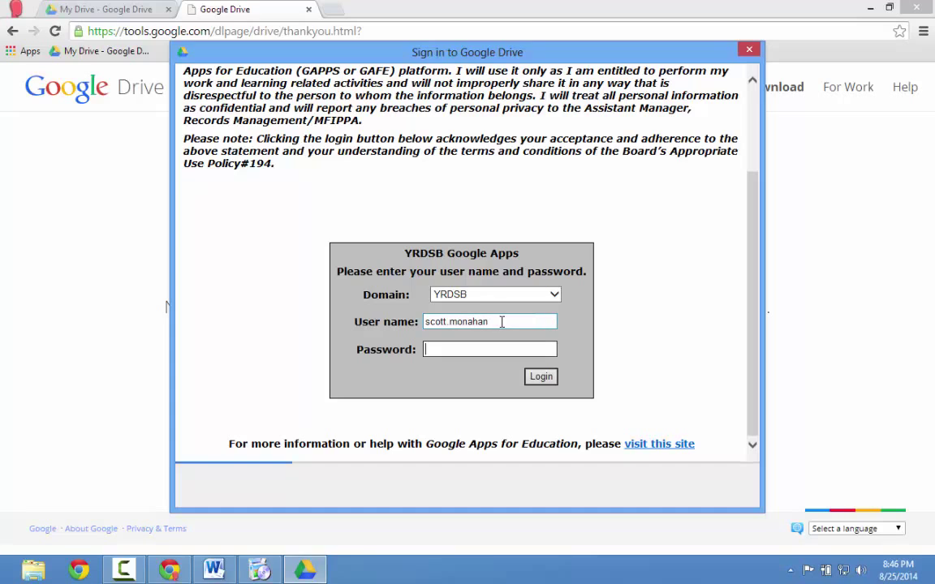
pyautogui.press('Tab')
pyautogui.write('••••••••••••••••••••')
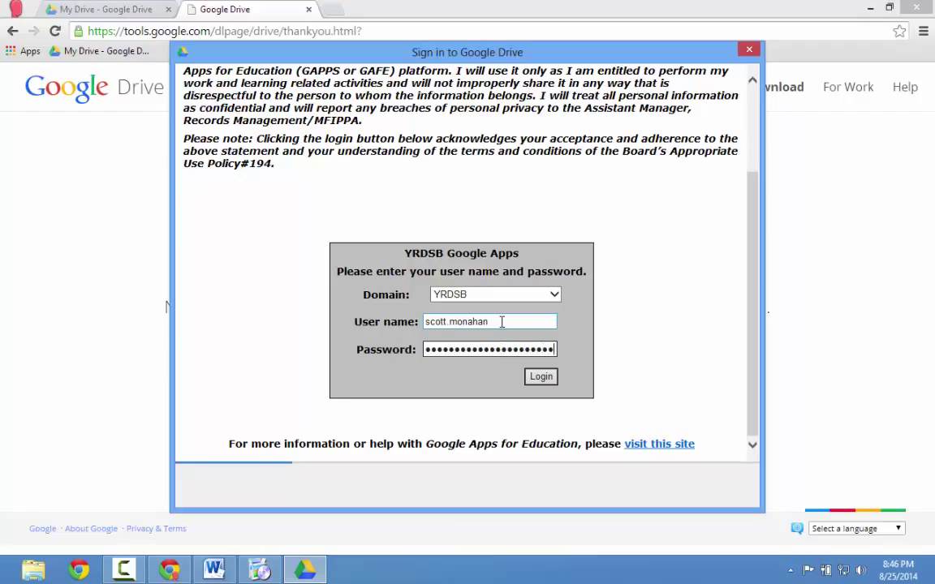
pyautogui.press('Return')
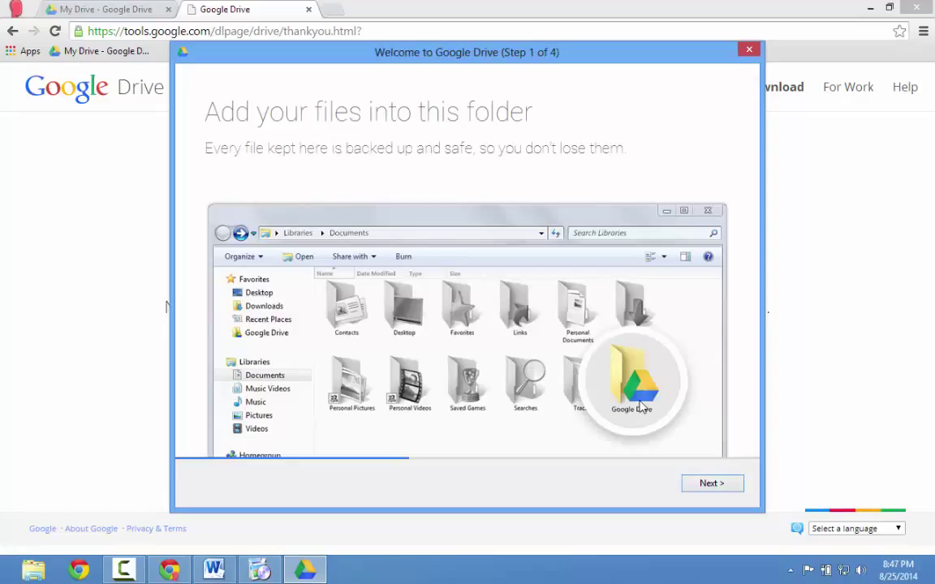
# Step through all four pages of the welcome tour and finish the setup.
pyautogui.click(710, 483)
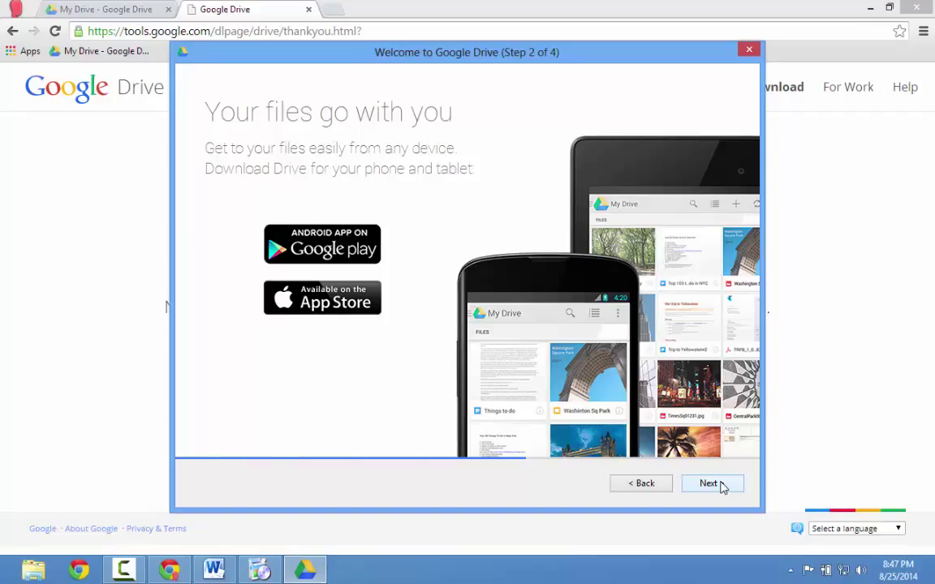
pyautogui.click(711, 484)
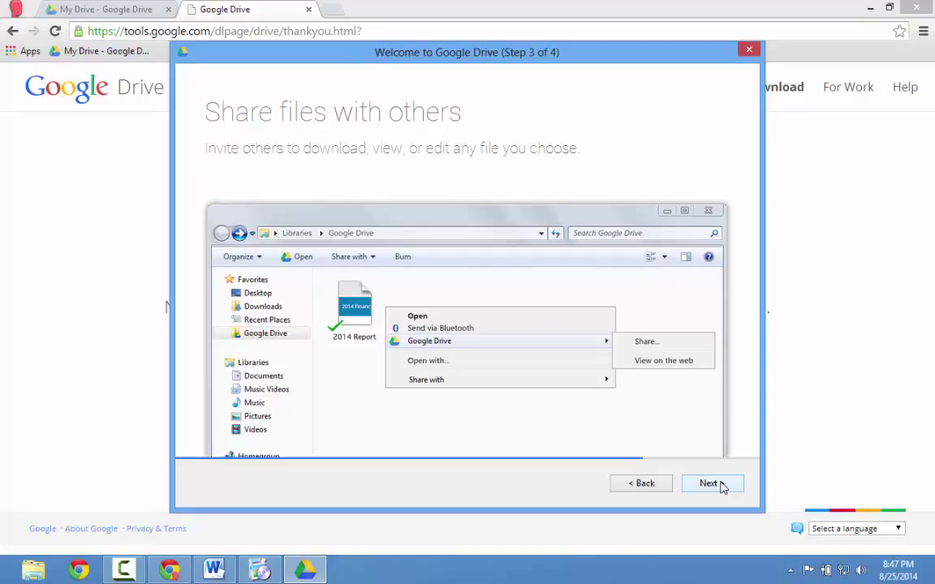
pyautogui.click(721, 485)
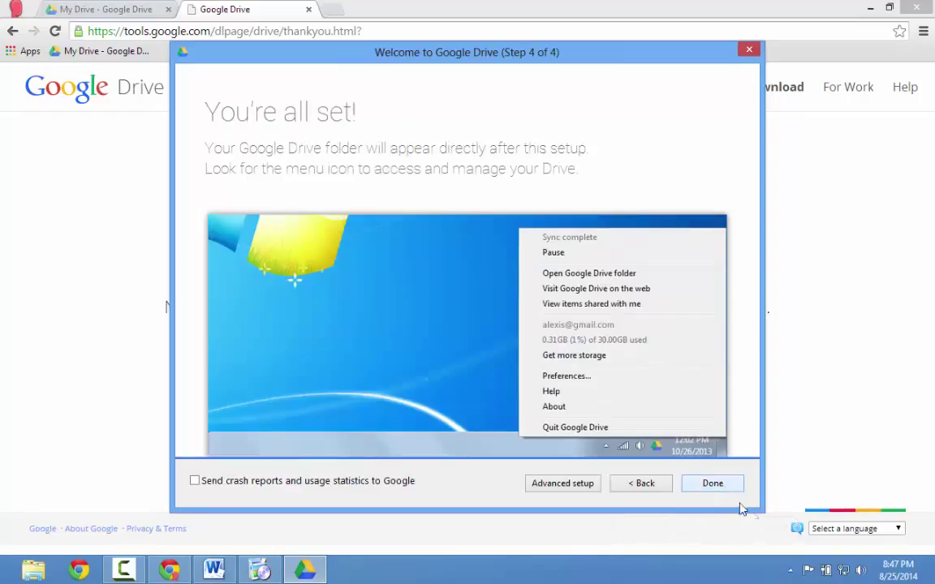
pyautogui.click(722, 484)
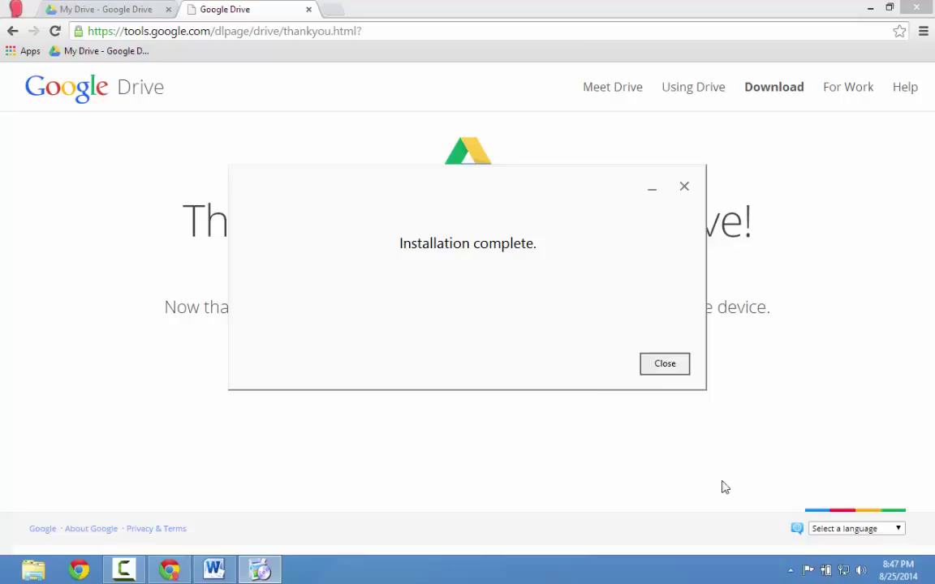
# Dismiss the installation-complete message and check the tray icon's sync status of 2000 files.
pyautogui.click(664, 364)
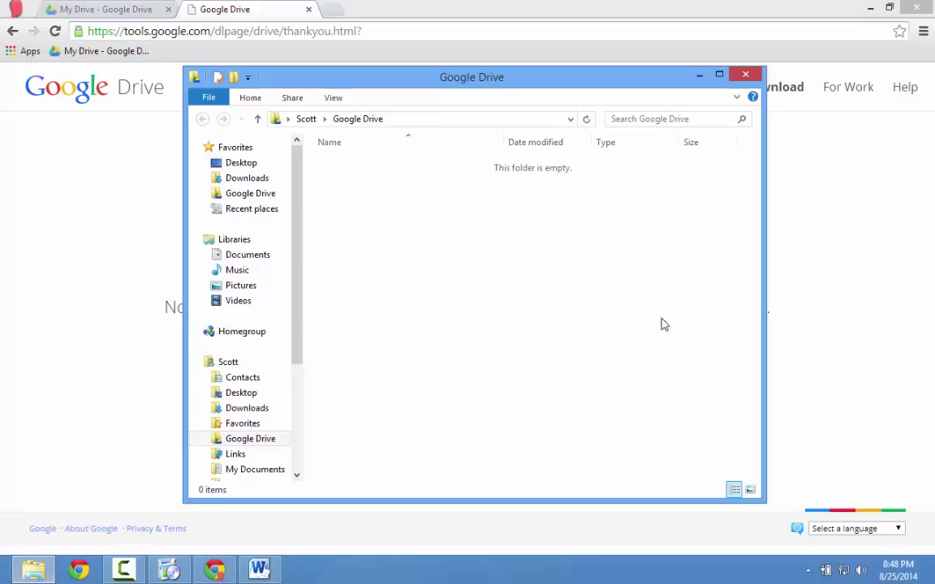
pyautogui.click(808, 570)
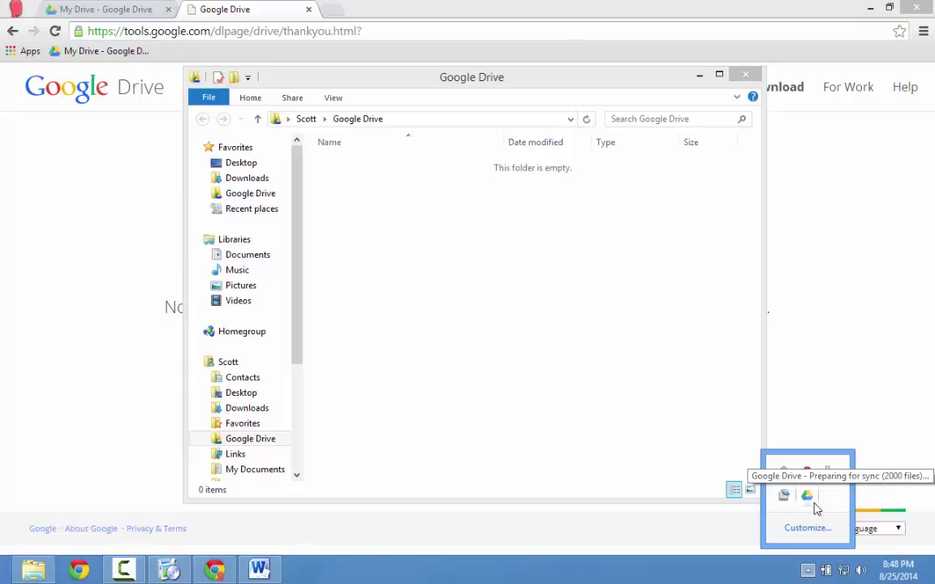
# Close the thank-you page and enable offline sync to this computer in Drive settings.
pyautogui.click(820, 407)
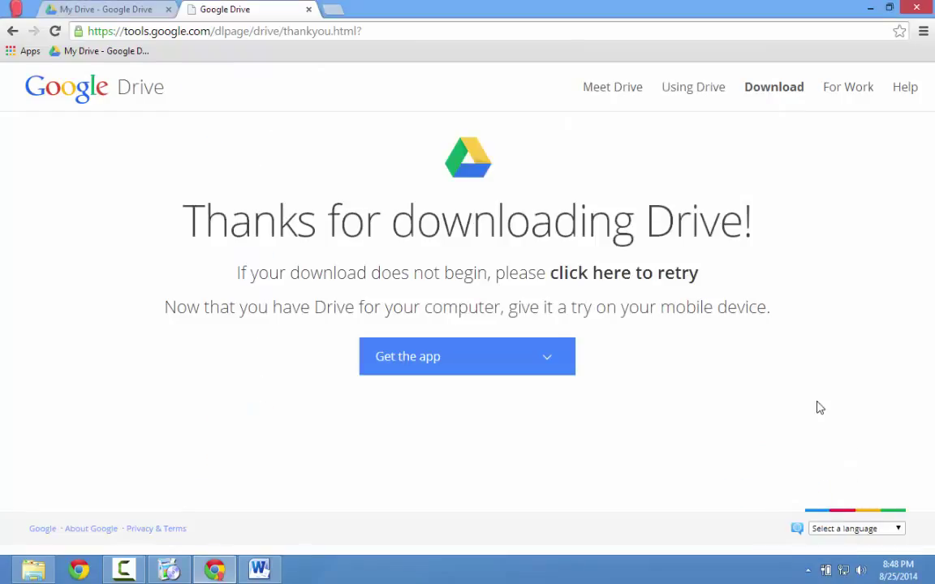
pyautogui.click(308, 9)
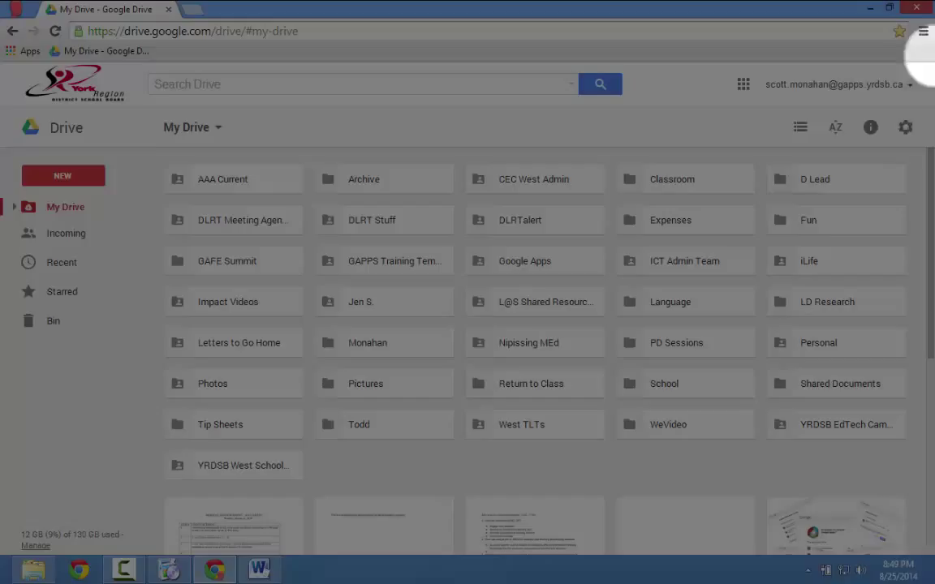
pyautogui.click(905, 127)
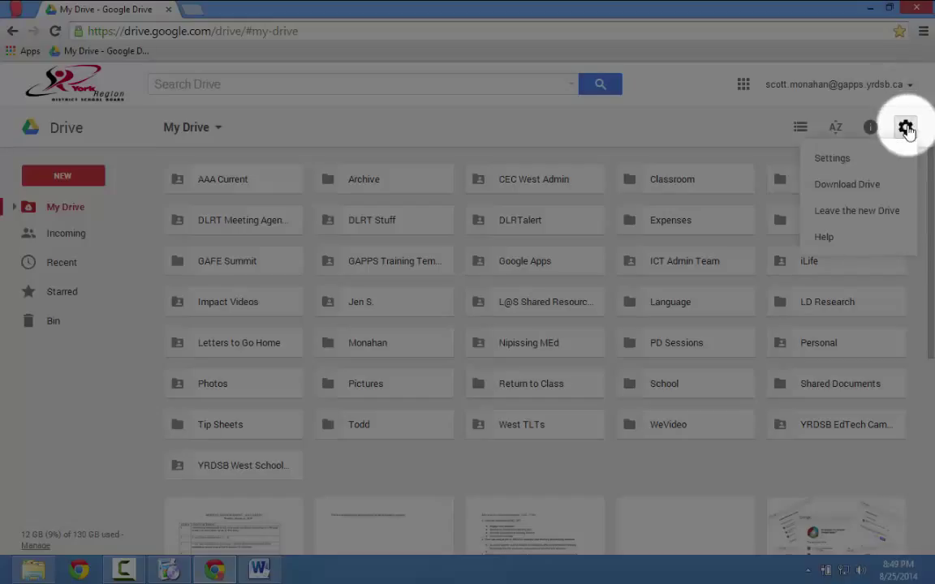
pyautogui.click(866, 162)
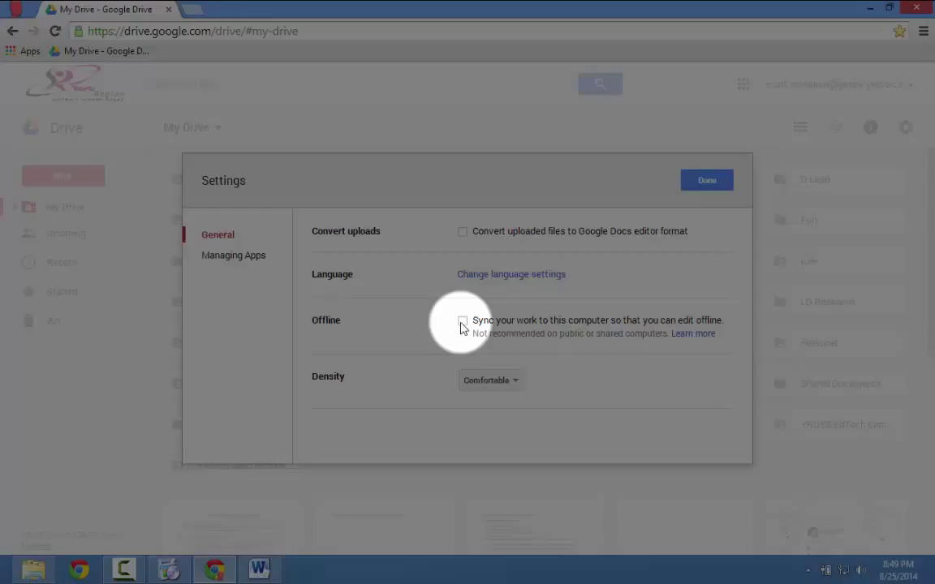
pyautogui.click(461, 323)
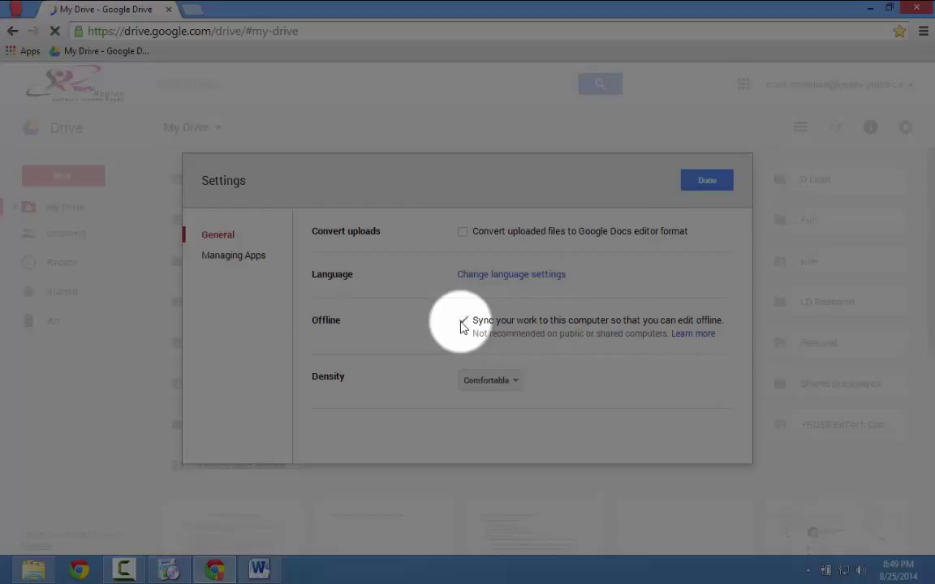
pyautogui.click(705, 180)
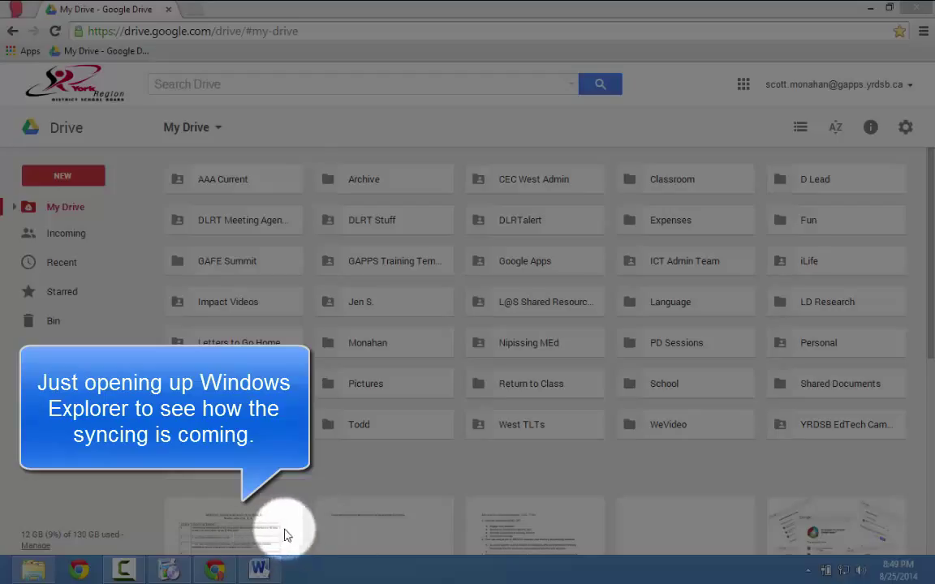
# Check the local Google Drive folder, now listing 75 synced items, then bring up Word.
pyautogui.click(35, 573)
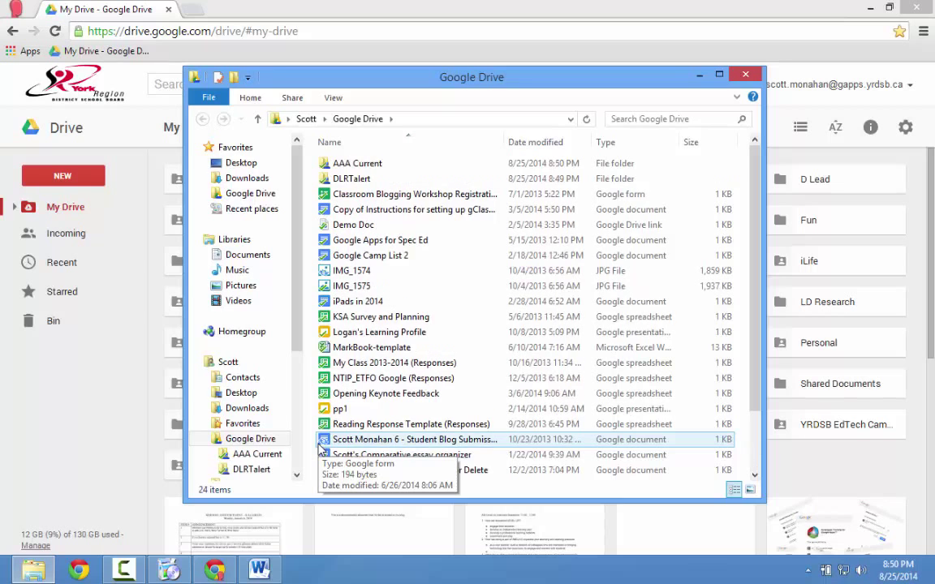
pyautogui.moveTo(259, 571)
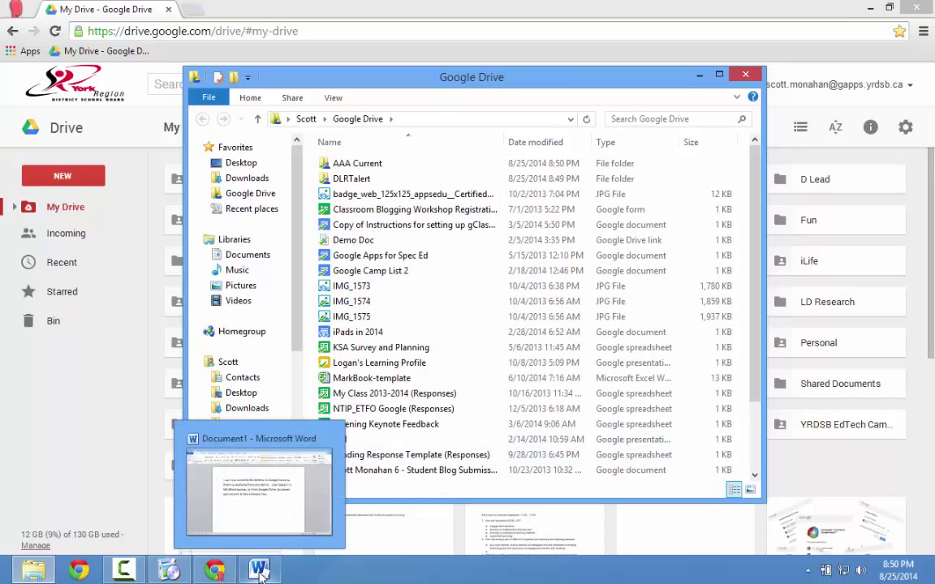
pyautogui.click(289, 485)
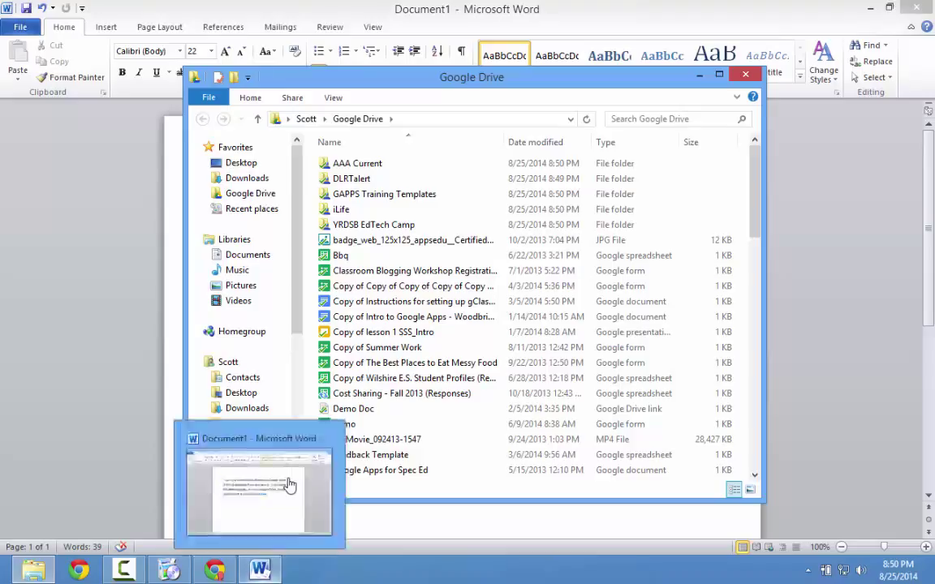
# Save the Word document as 'Google Drive Demo' in the local Google Drive folder.
pyautogui.click(290, 485)
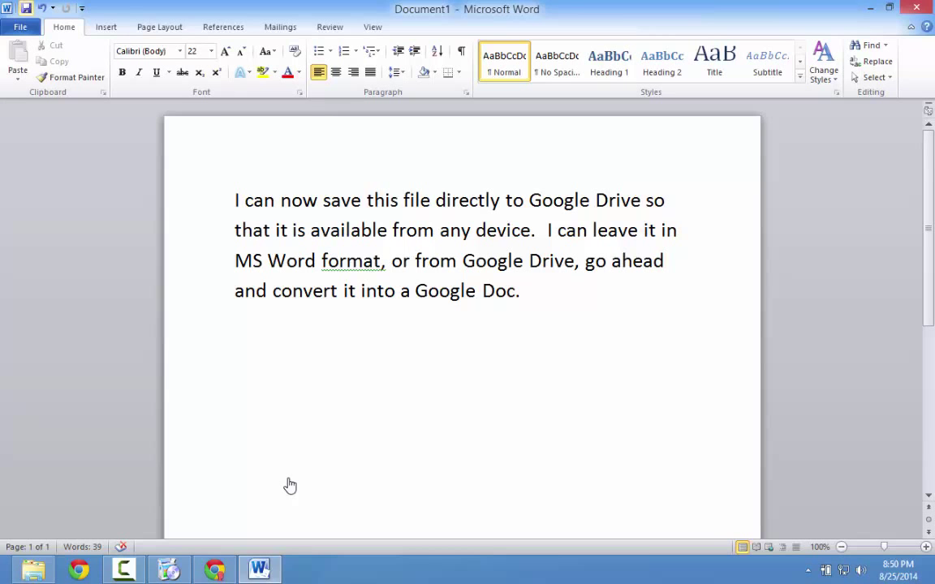
pyautogui.hotkey('ctrl', 's')
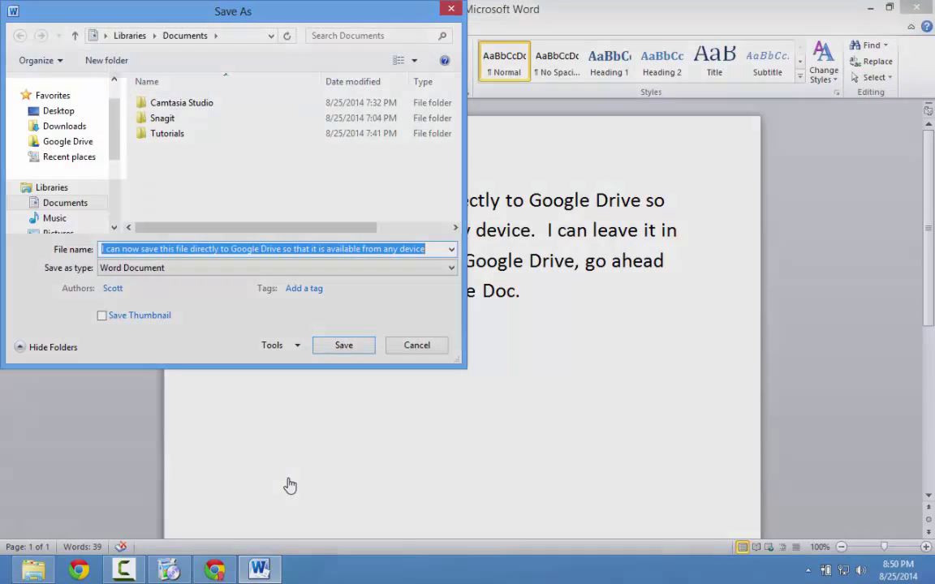
pyautogui.press('Down')
pyautogui.press('Down')
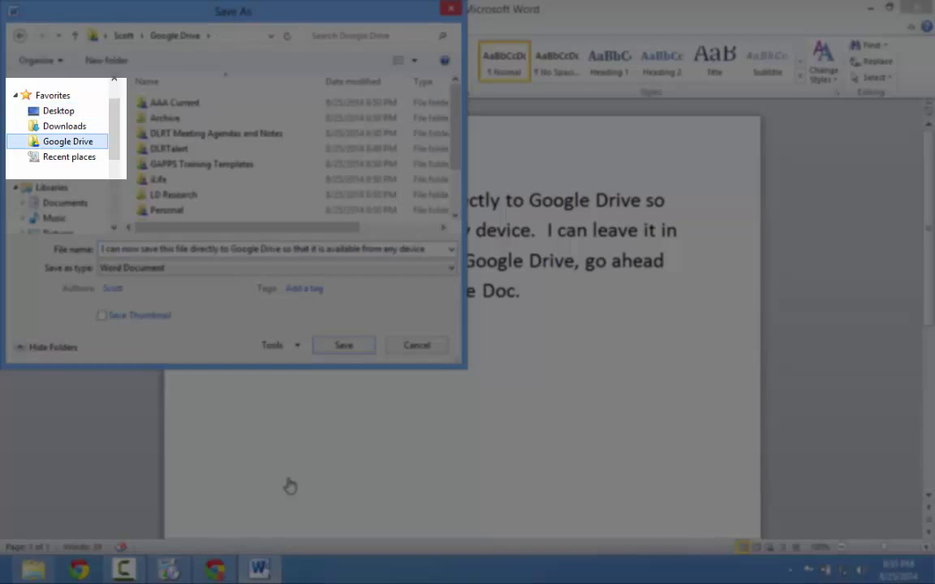
pyautogui.press('Tab')
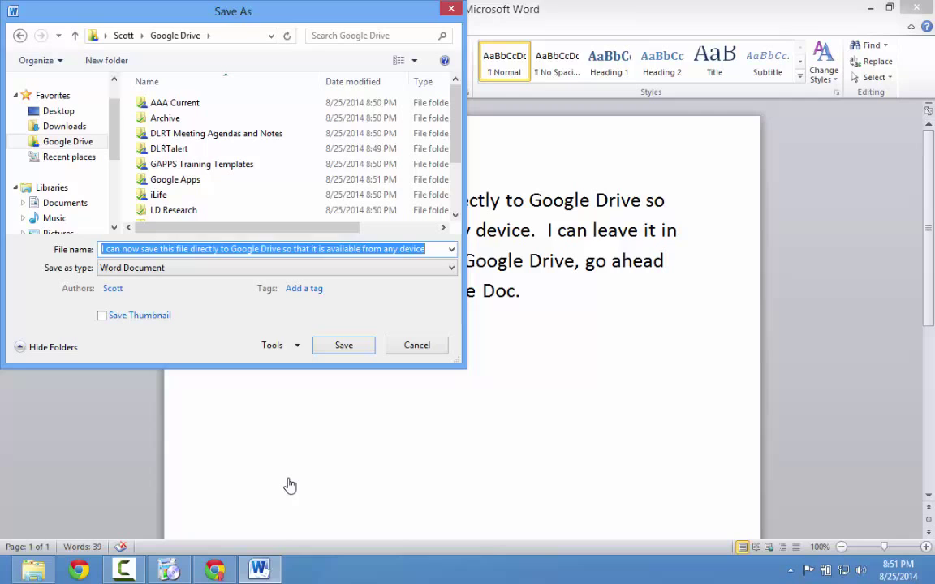
pyautogui.press('End')
pyautogui.hotkey('ctrl', 'Left')
pyautogui.hotkey('ctrl', 'Left')
pyautogui.hotkey('ctrl', 'Left')
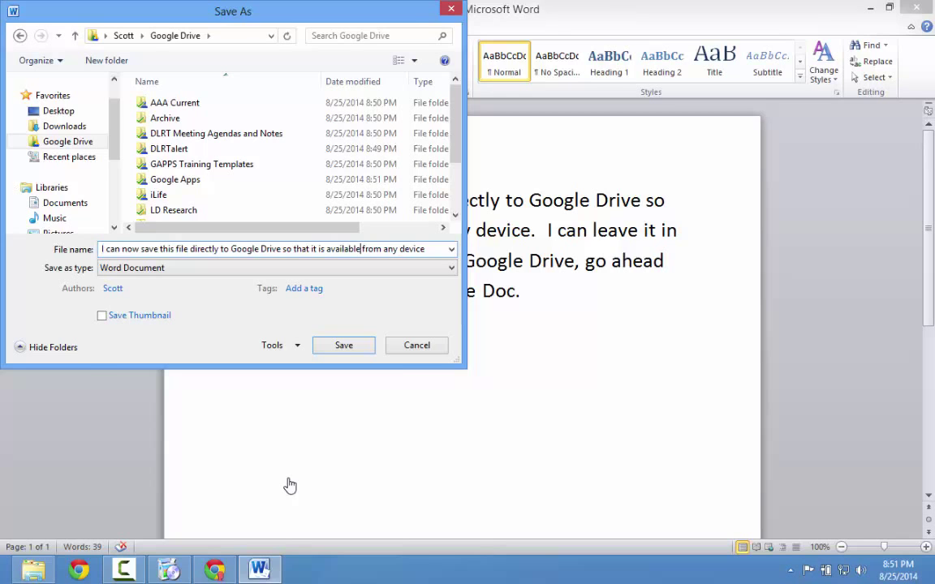
pyautogui.hotkey('ctrl', 'a')
pyautogui.write('i')
pyautogui.press('BackSpace')
pyautogui.write('Goo')
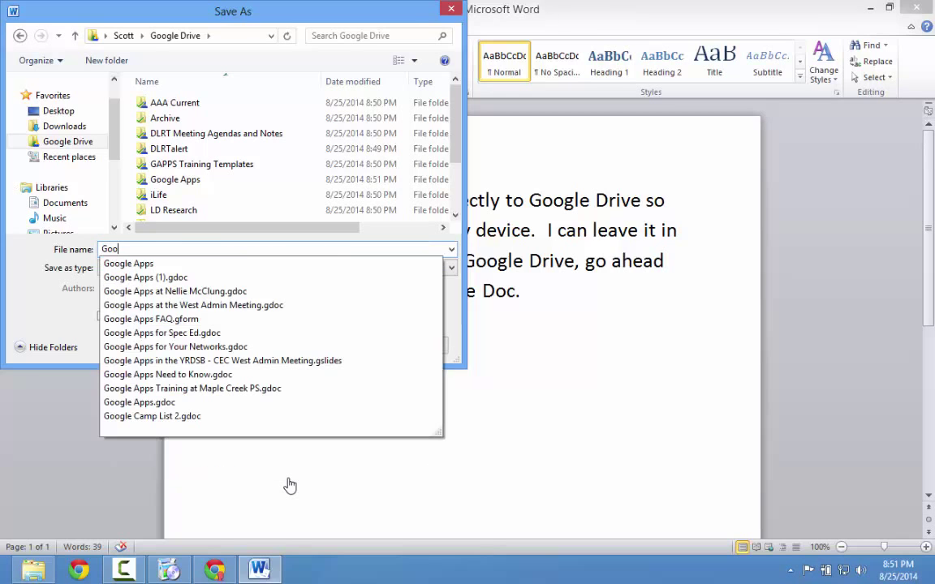
pyautogui.write('gle Drive Demo')
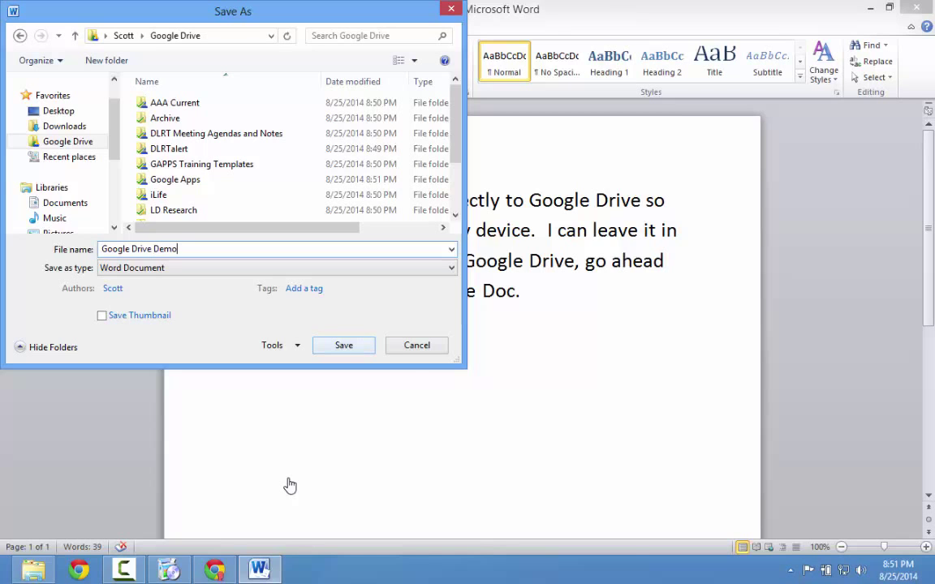
pyautogui.press('Return')
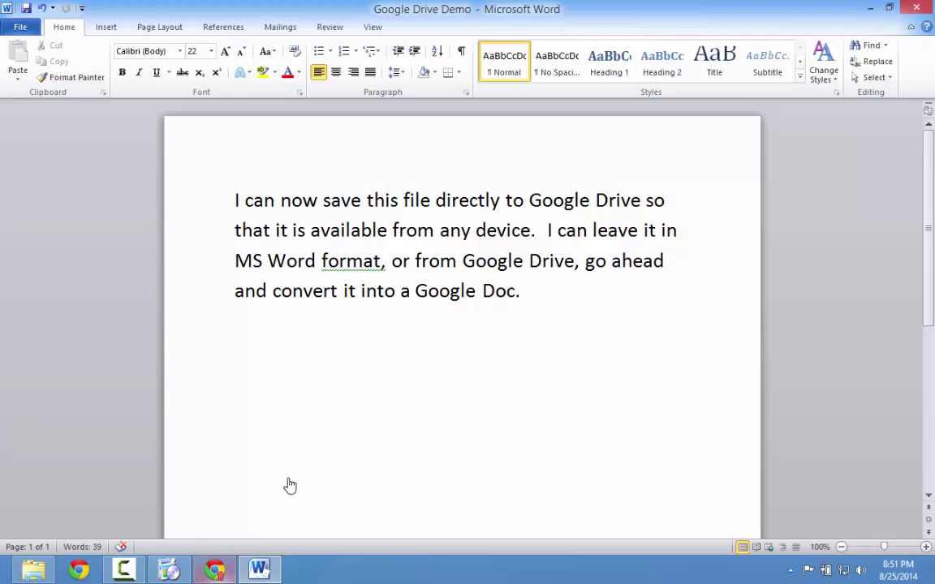
# Switch to Chrome and open Drive's Recent list, showing Technology Survey and Welcome to Grade 8.
pyautogui.hotkey('alt', 'Tab')
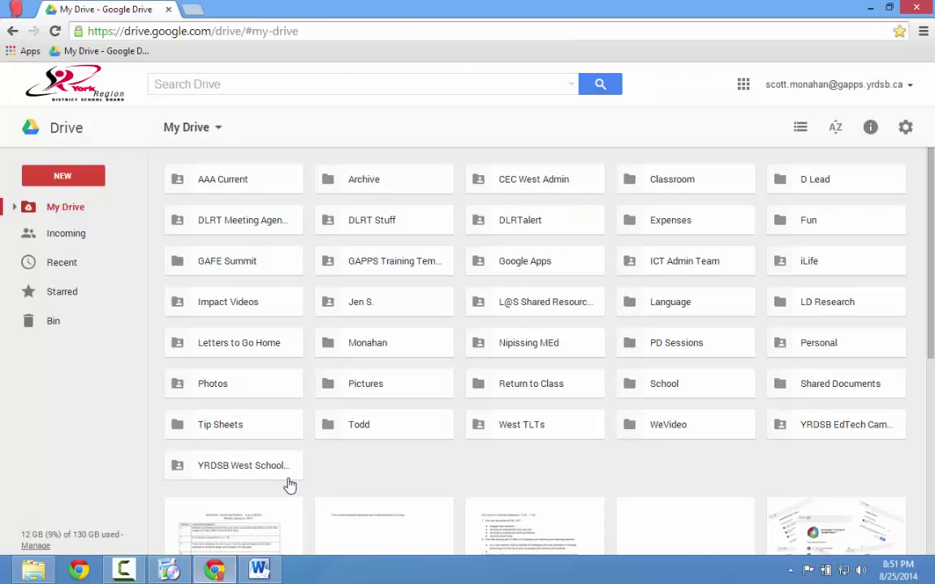
pyautogui.press('Down')
pyautogui.press('Down')
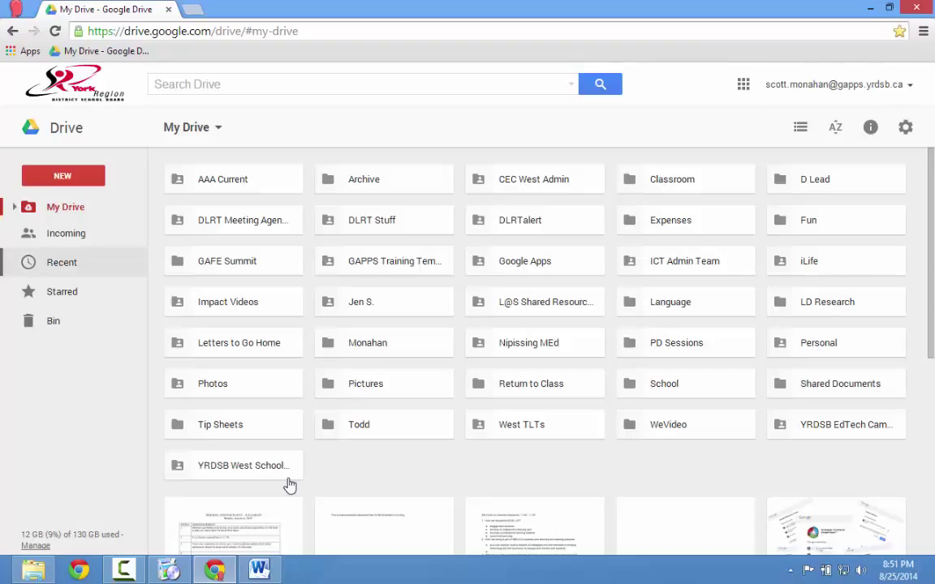
pyautogui.press('Return')
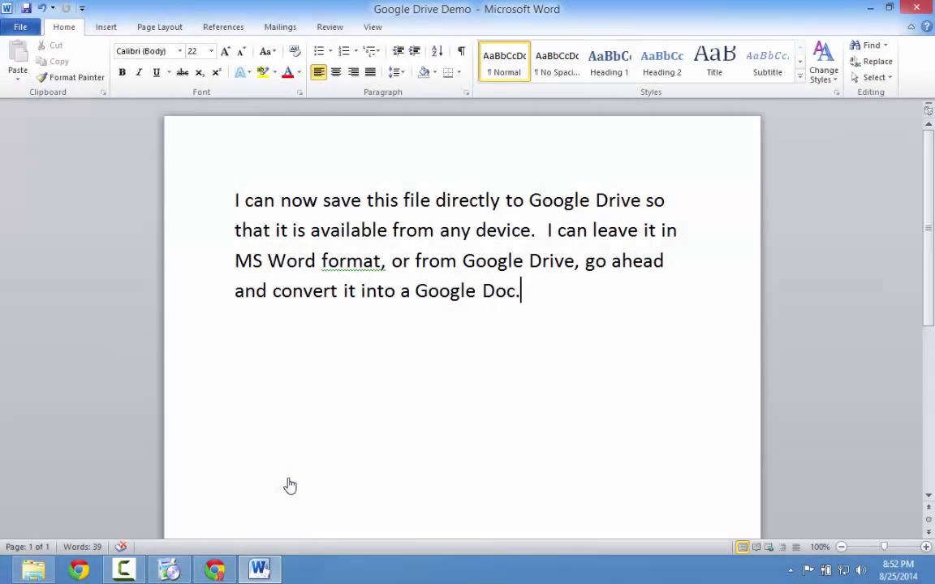
pyautogui.click(289, 486)
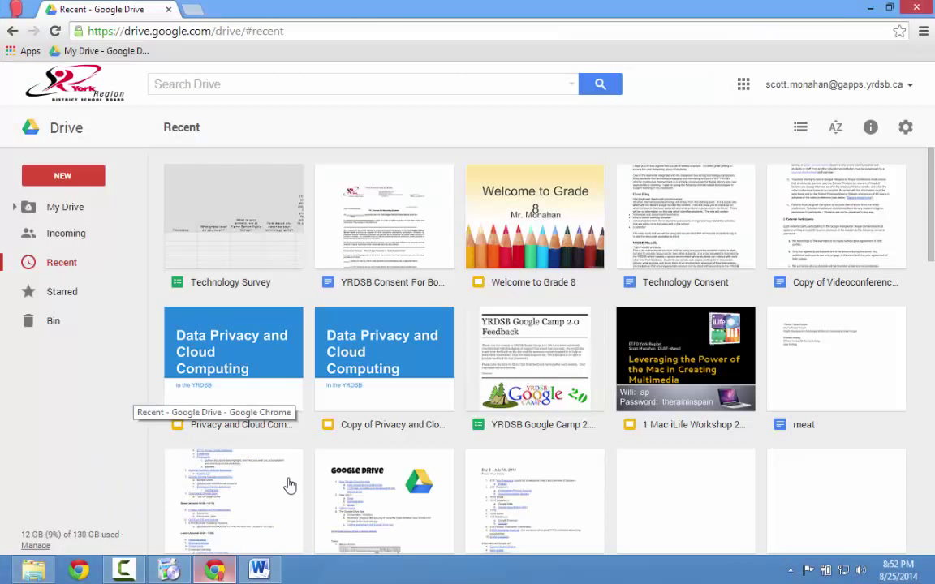